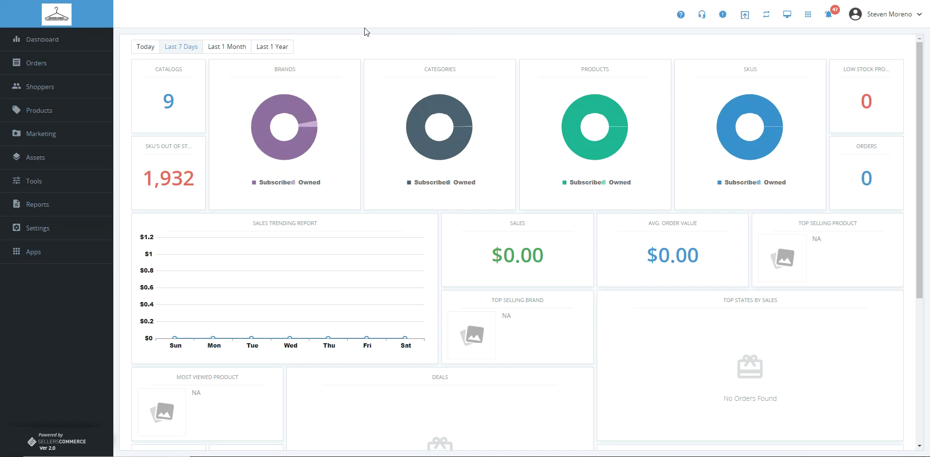
# Start a new marketing category suggestion and select the Alternative Apparel (SM_AA)(SanMar) category.
pyautogui.click(48, 135)
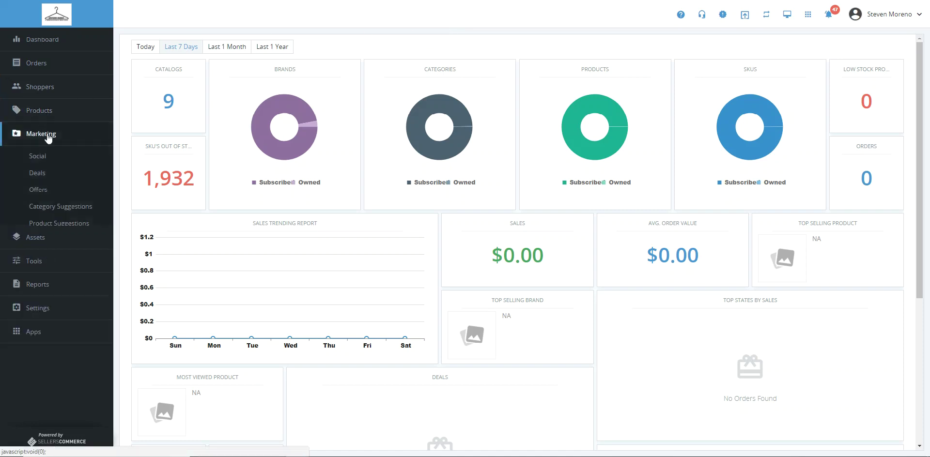
pyautogui.click(61, 207)
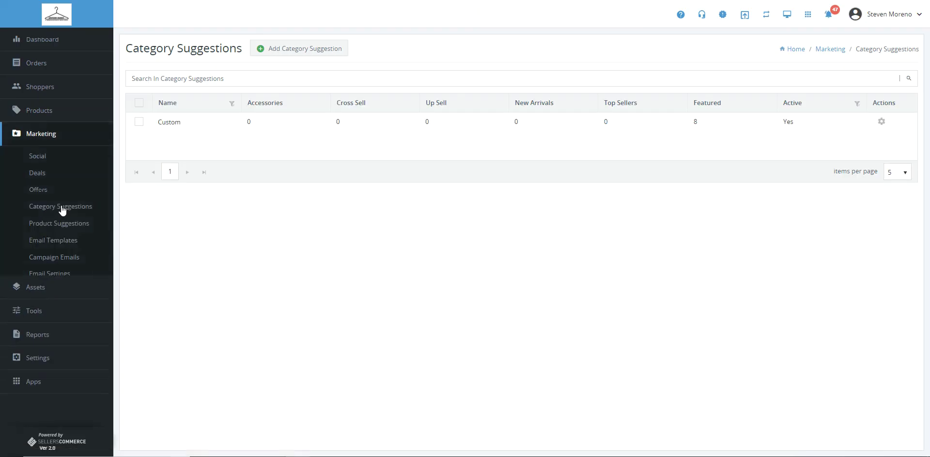
pyautogui.click(287, 51)
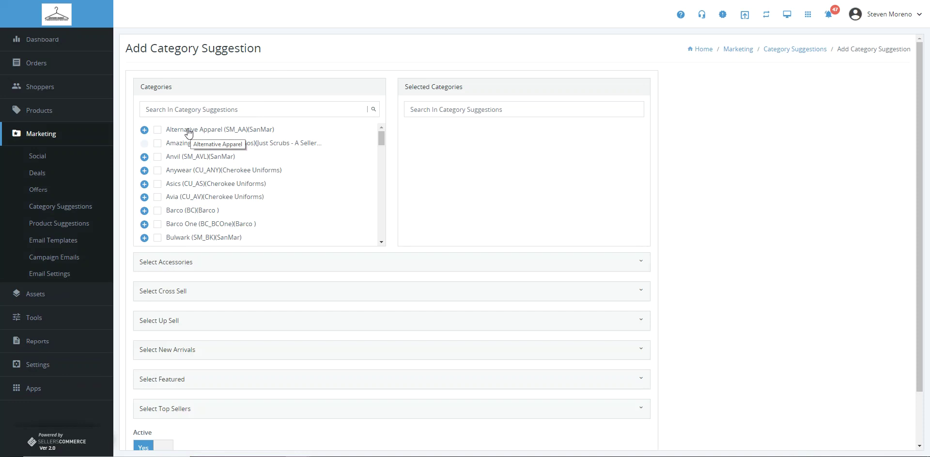
pyautogui.click(157, 130)
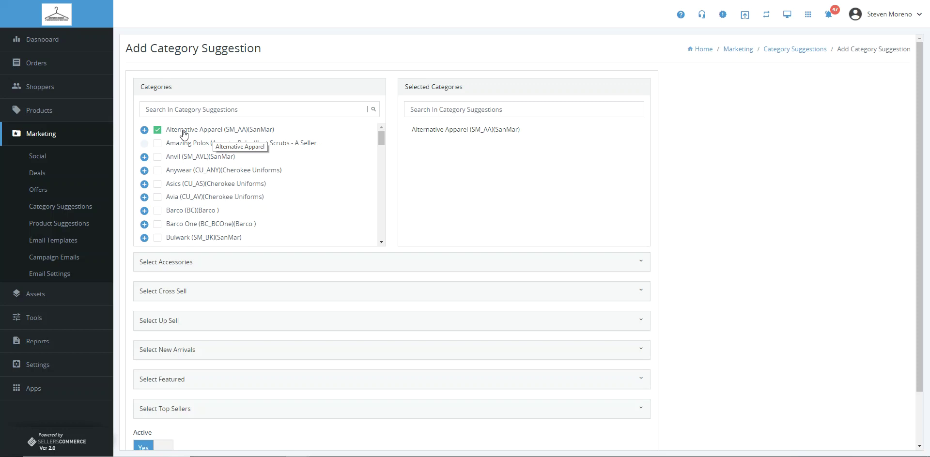
pyautogui.scroll(-3, 242, 184)
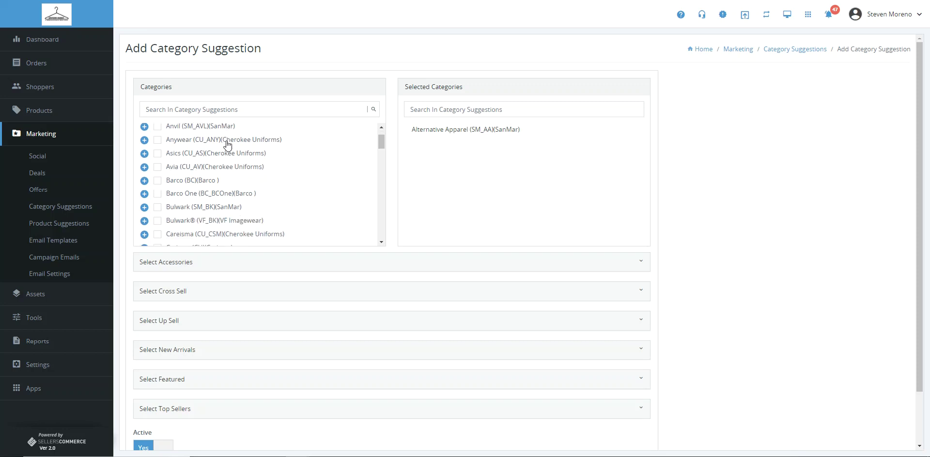
pyautogui.scroll(3, 247, 140)
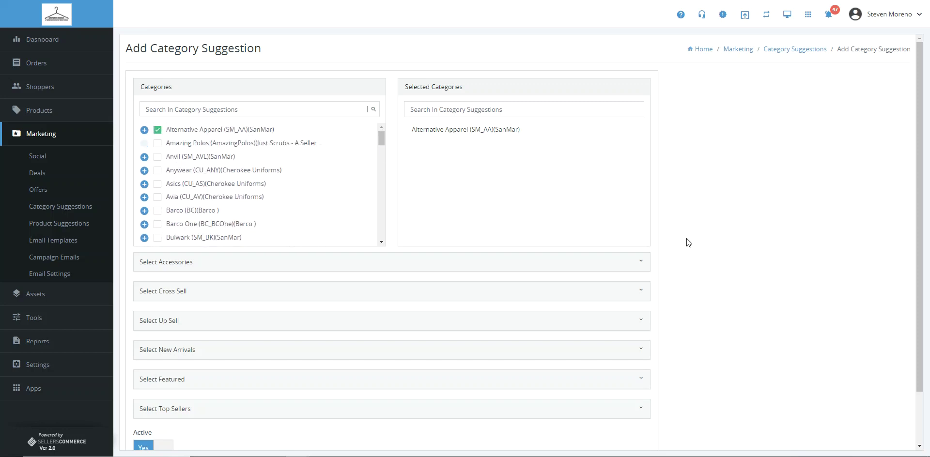
# Add "Beat Of My Heart" V-Neck Top, "Drawn To Love" Low Rise Cargo Pant and "Heart Breaker" Low Rise Drawstring Pant as Top Sellers.
pyautogui.scroll(-1, 721, 247)
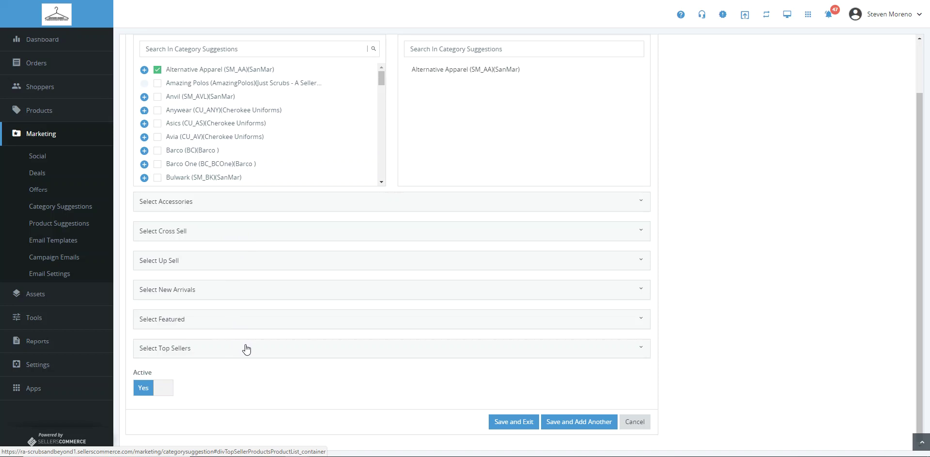
pyautogui.click(217, 349)
pyautogui.scroll(-2, 698, 340)
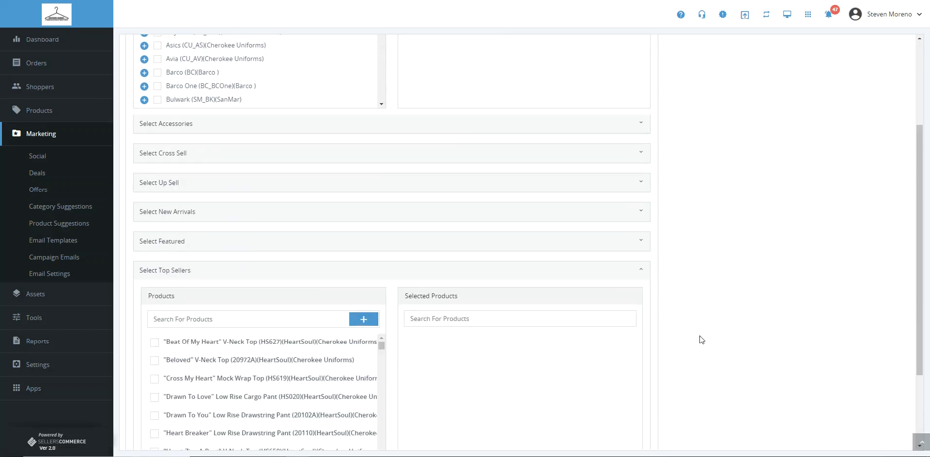
pyautogui.scroll(-3, 699, 340)
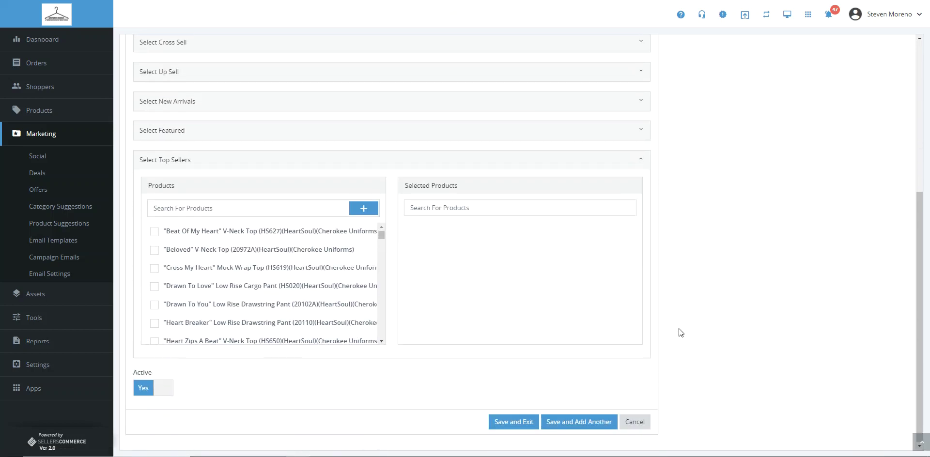
pyautogui.click(155, 232)
pyautogui.click(155, 286)
pyautogui.click(155, 323)
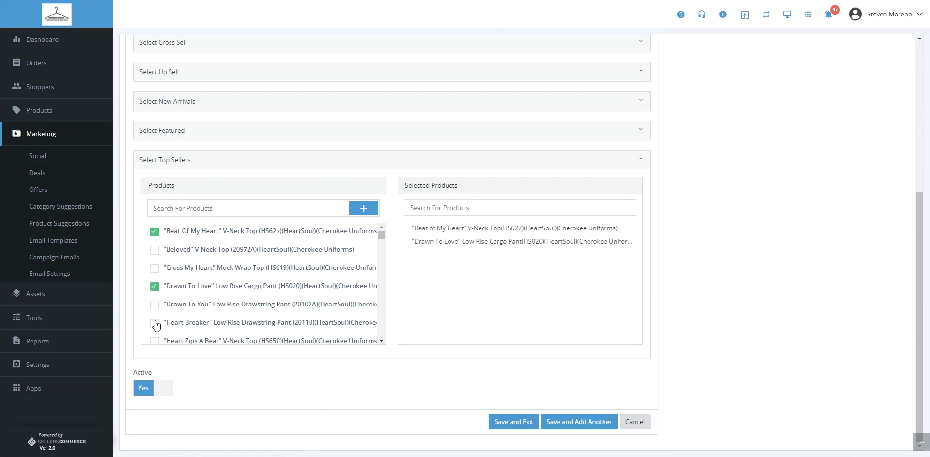
# Search the products for 504 and add the Edwards Lightweight Open Neck Poplin Blouse, second HS14DN shirt and HS14LB shirt to Top Sellers.
pyautogui.click(213, 210)
pyautogui.write('504')
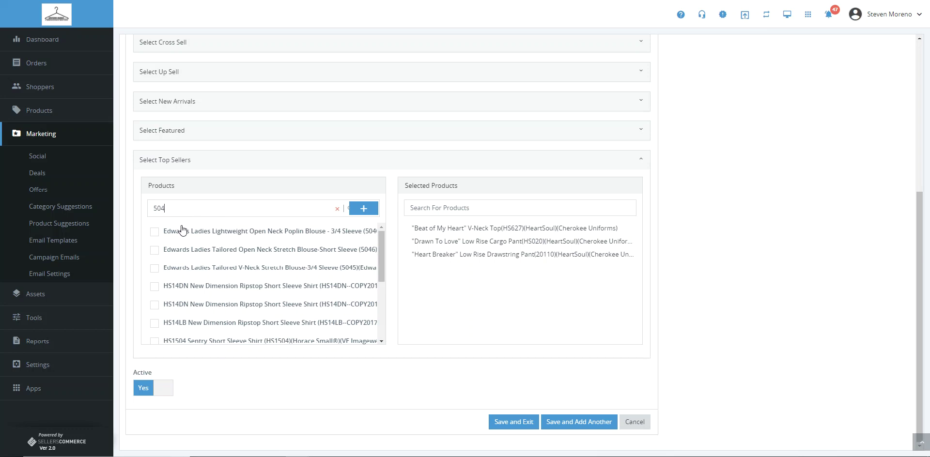
pyautogui.click(154, 232)
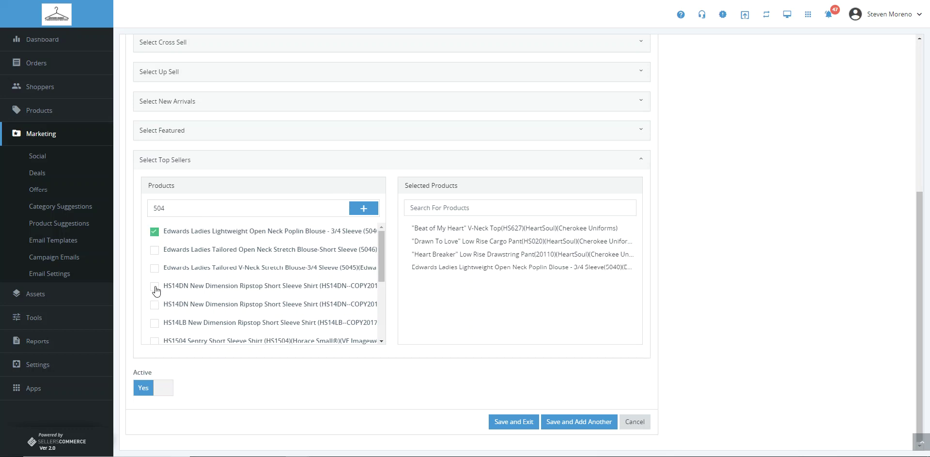
pyautogui.click(154, 307)
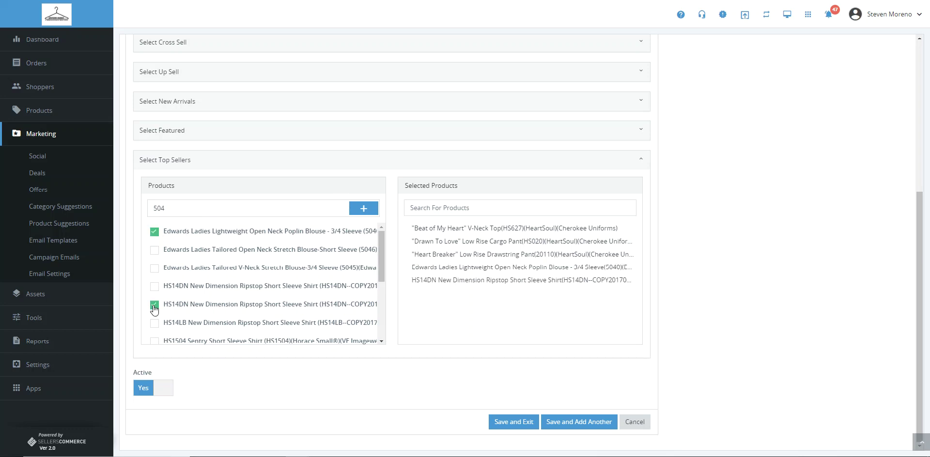
pyautogui.click(154, 323)
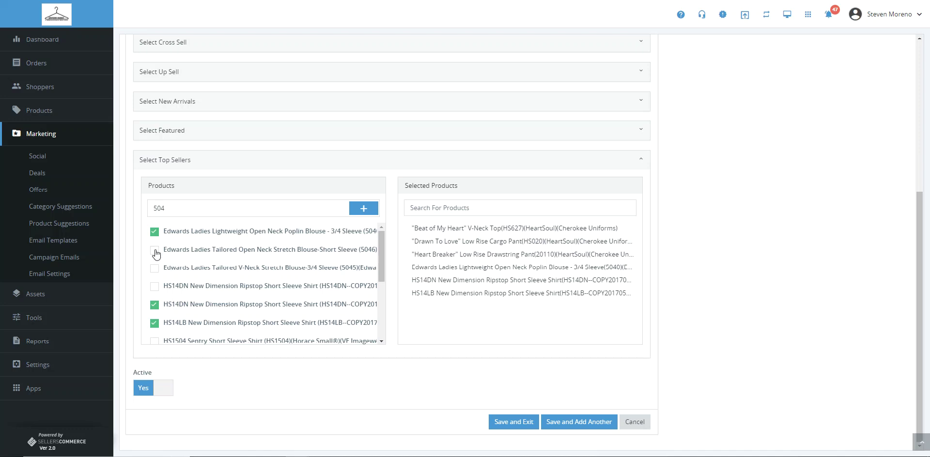
# Review the selected category and Top Sellers products, and try to save the category suggestion.
pyautogui.moveTo(412, 228); pyautogui.dragTo(514, 294)
pyautogui.click(514, 294)
pyautogui.scroll(5, 376, 252)
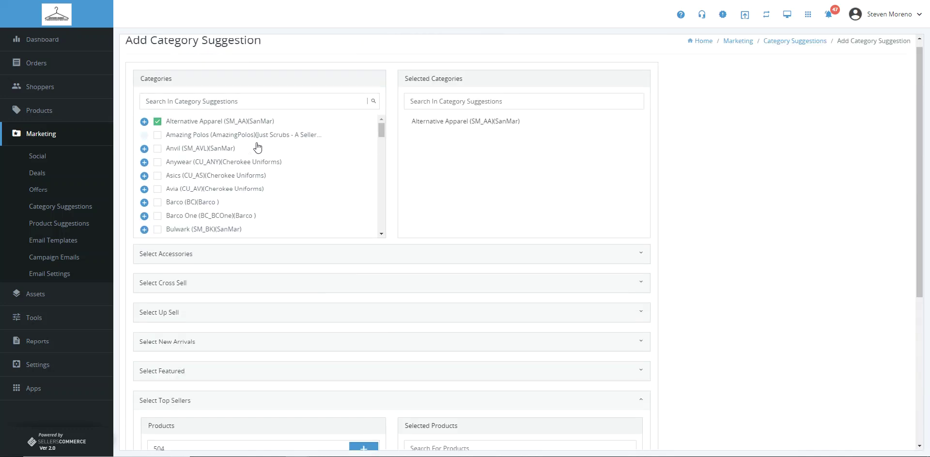
pyautogui.scroll(-4, 736, 378)
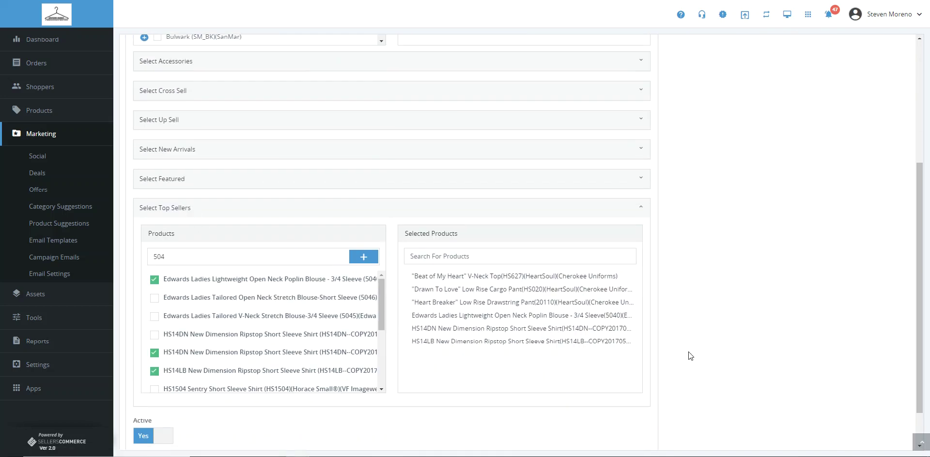
pyautogui.scroll(-1, 631, 355)
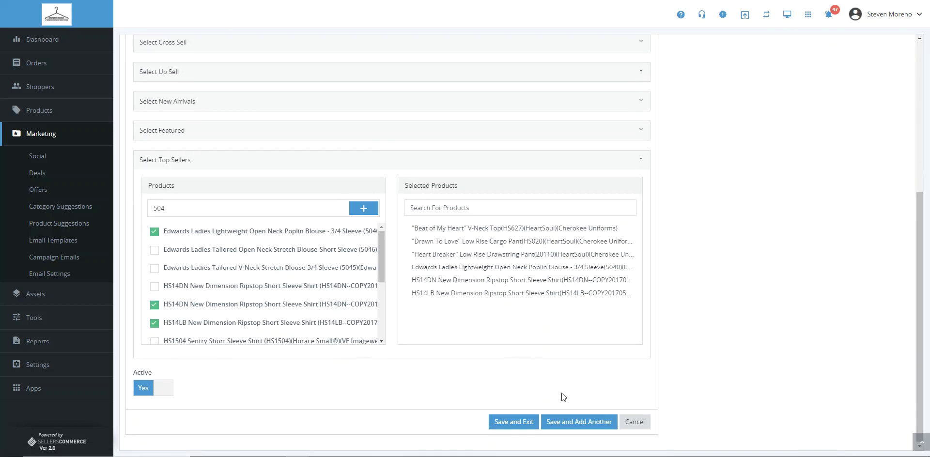
pyautogui.click(516, 423)
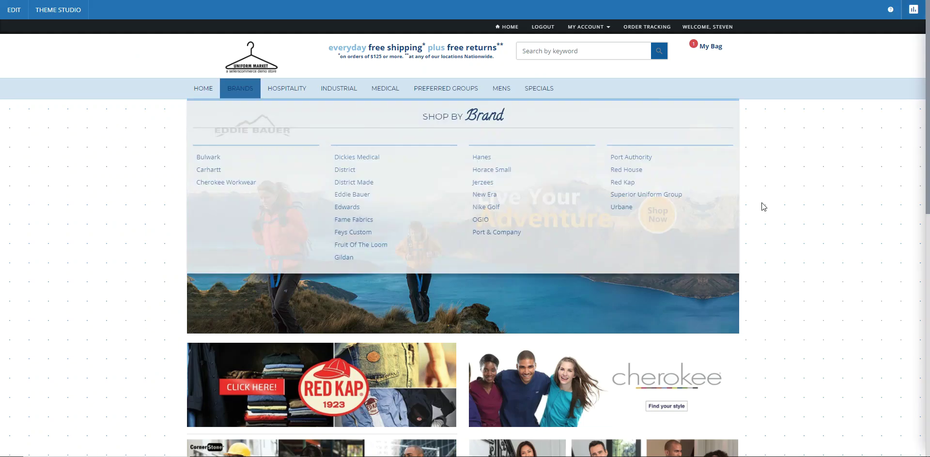
# Switch to the storefront home page, find the Featured Products section and open the page for editing.
pyautogui.scroll(-2, 791, 228)
pyautogui.scroll(-5, 791, 228)
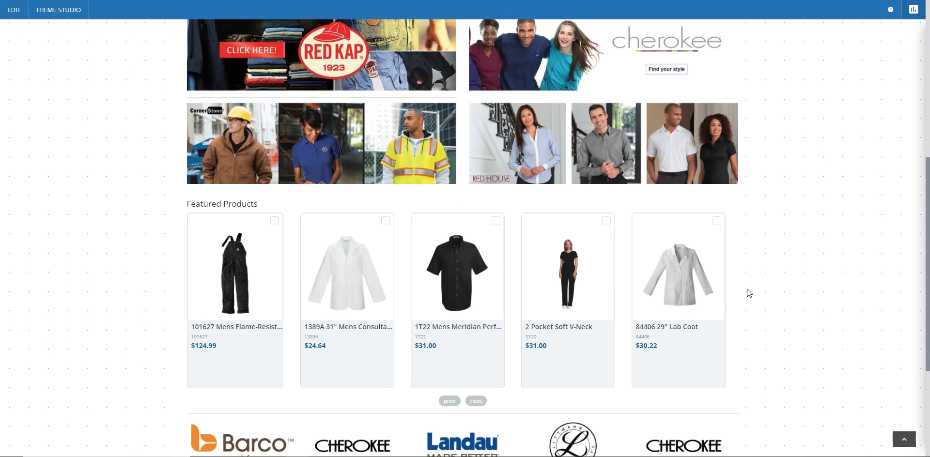
pyautogui.scroll(-1, 748, 293)
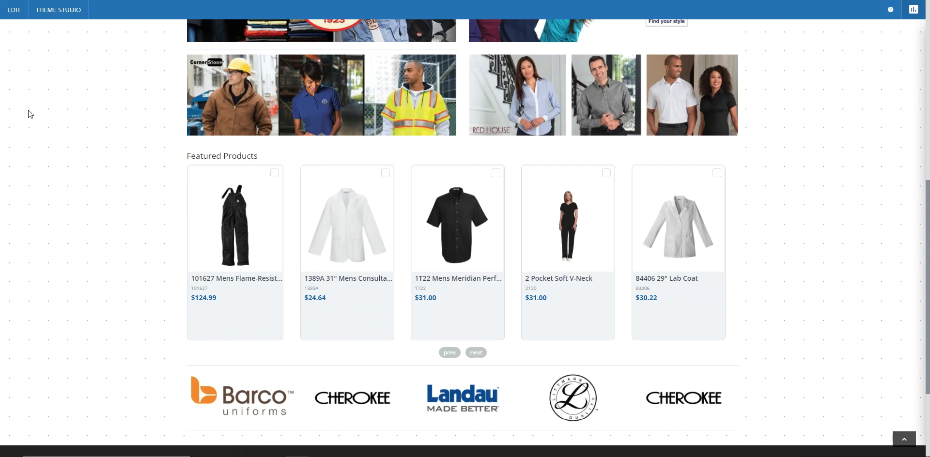
pyautogui.click(15, 10)
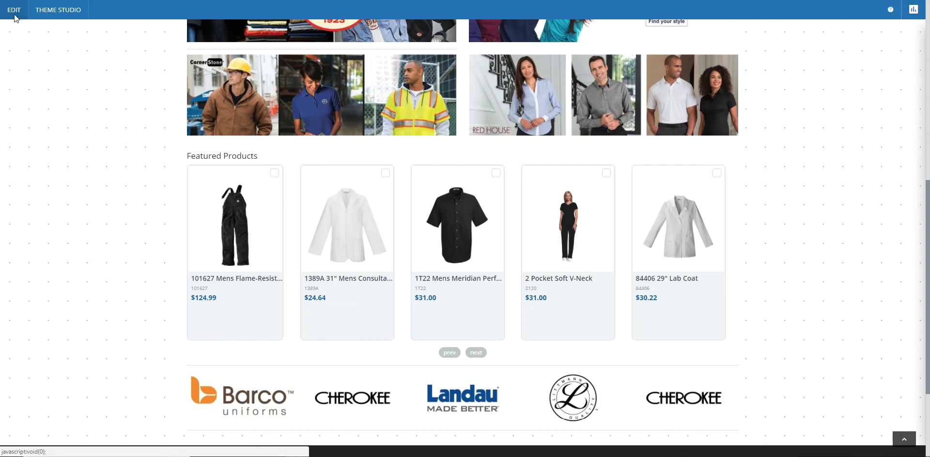
pyautogui.click(14, 18)
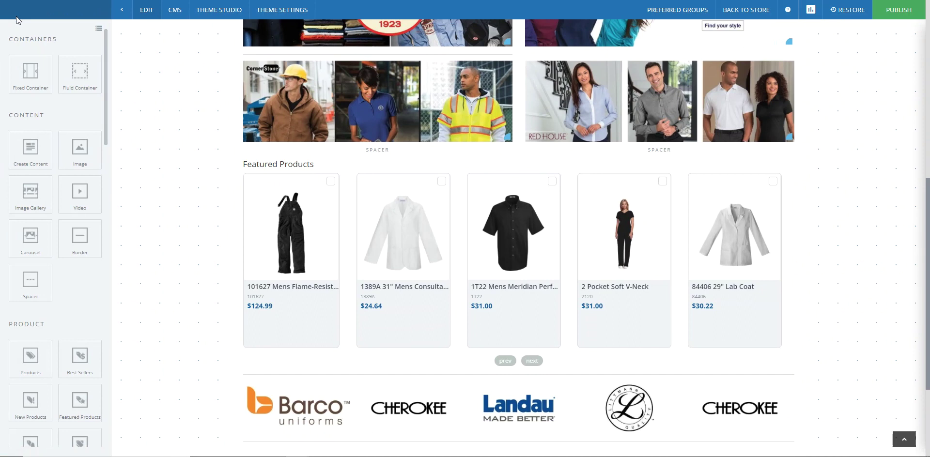
# Insert a fixed container with 1 column directly above the Featured Products section.
pyautogui.moveTo(28, 76); pyautogui.dragTo(252, 170)
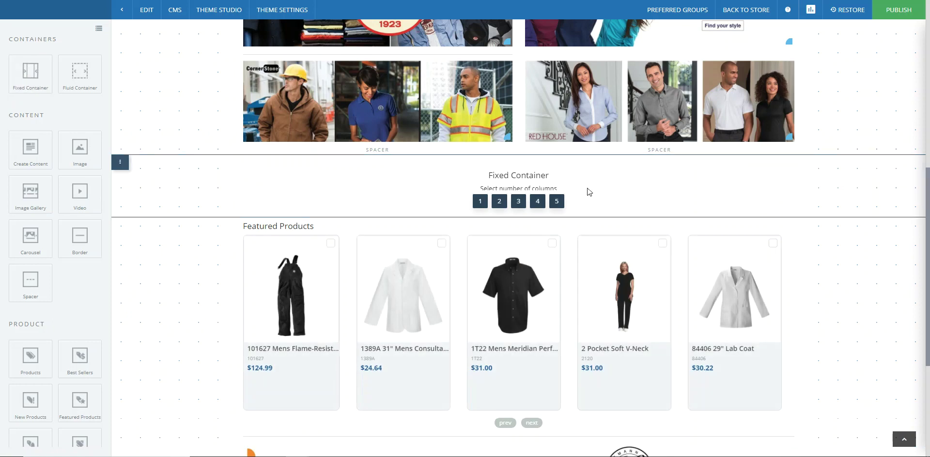
pyautogui.click(479, 202)
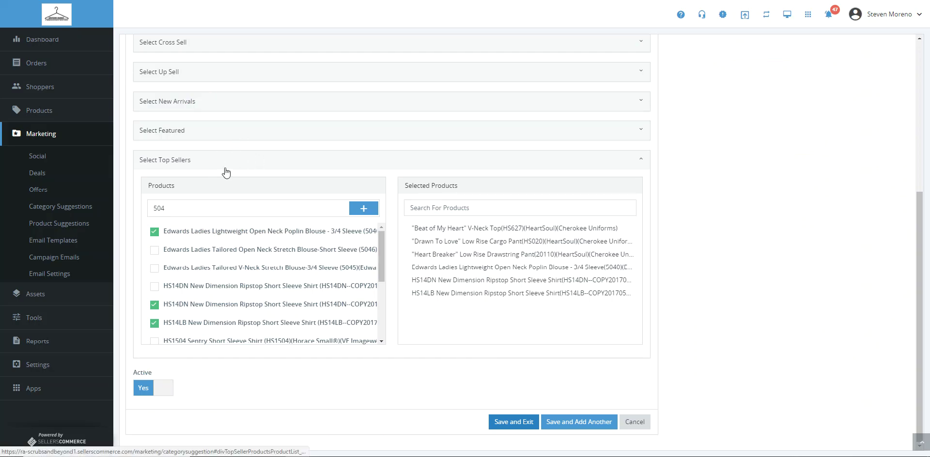
# Return to the category suggestion form, and save and exit it.
pyautogui.click(510, 423)
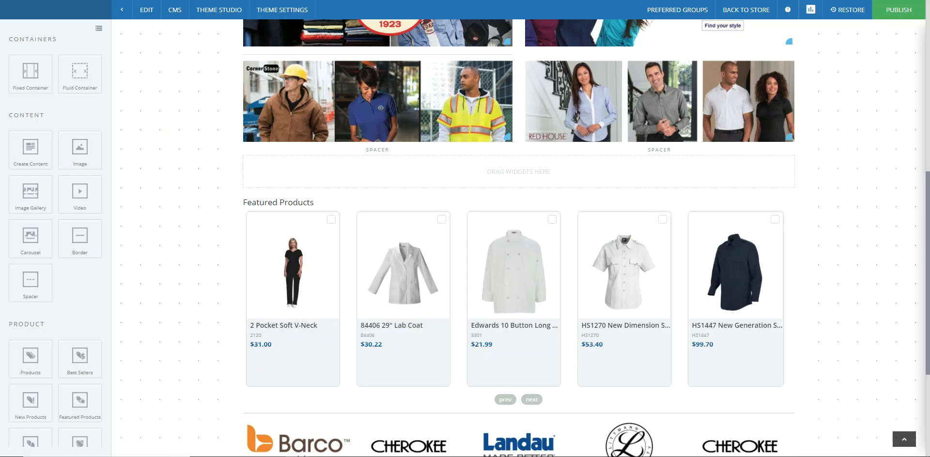
# Place a Best Sellers widget in the empty container, using the Alternative Apparel category and the title Best Sellers.
pyautogui.scroll(-5, 99, 128)
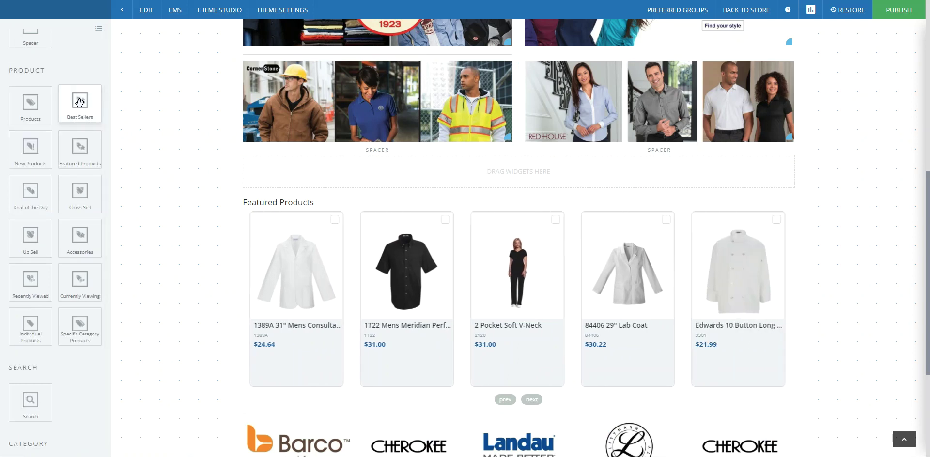
pyautogui.moveTo(79, 102); pyautogui.dragTo(533, 181)
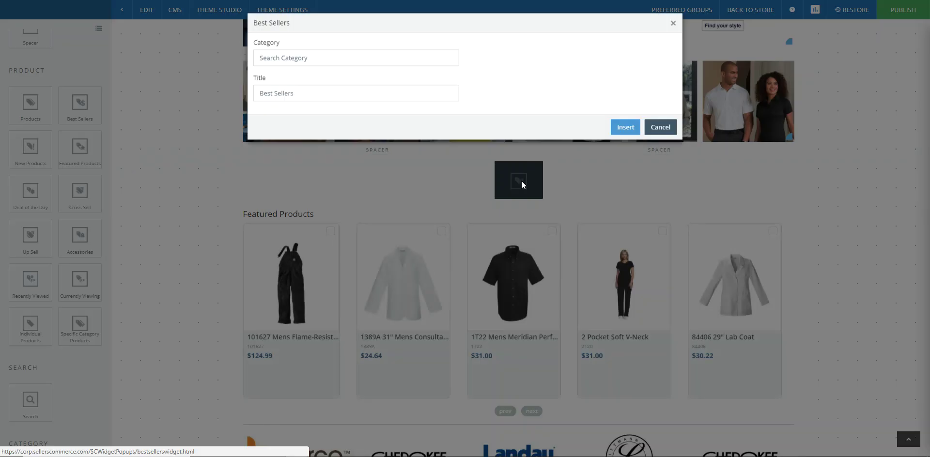
pyautogui.click(319, 61)
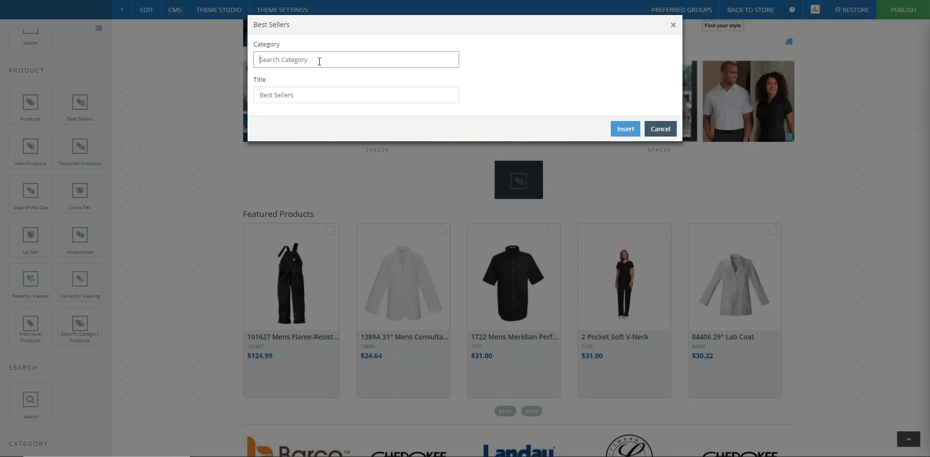
pyautogui.write('altern')
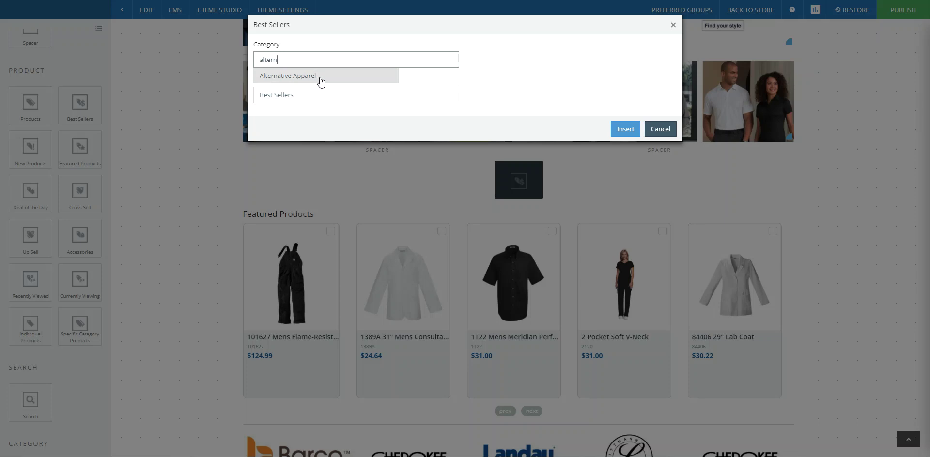
pyautogui.click(320, 78)
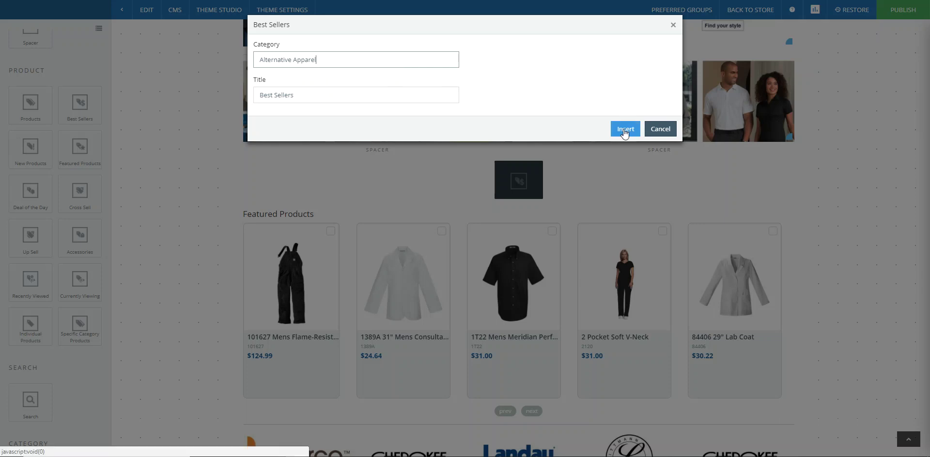
pyautogui.click(625, 129)
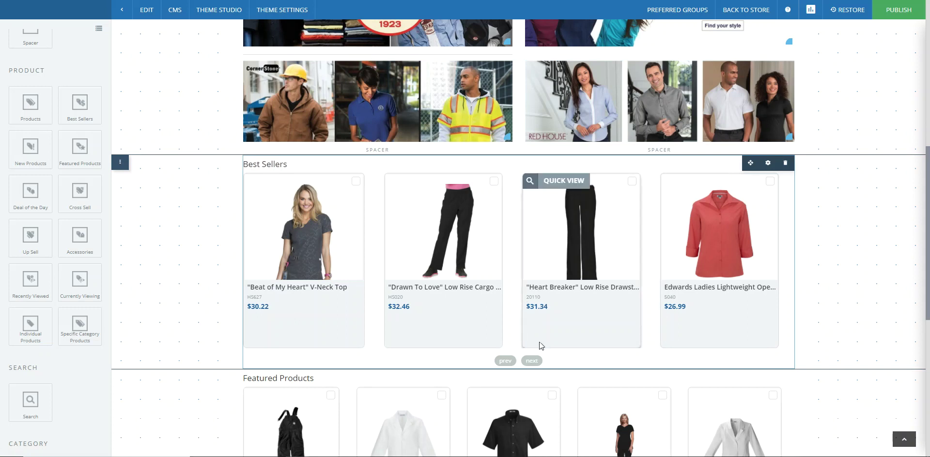
# Page forward through the products in the Best Sellers carousel.
pyautogui.click(535, 360)
pyautogui.click(535, 361)
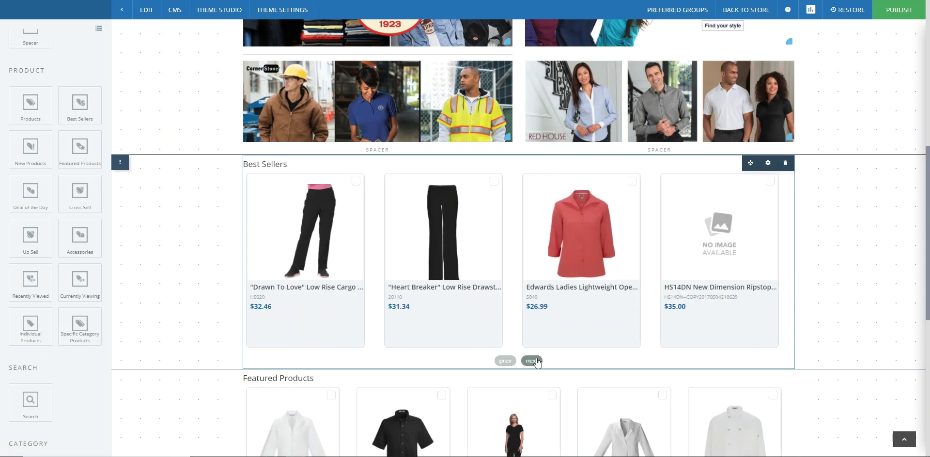
pyautogui.click(535, 361)
pyautogui.click(535, 360)
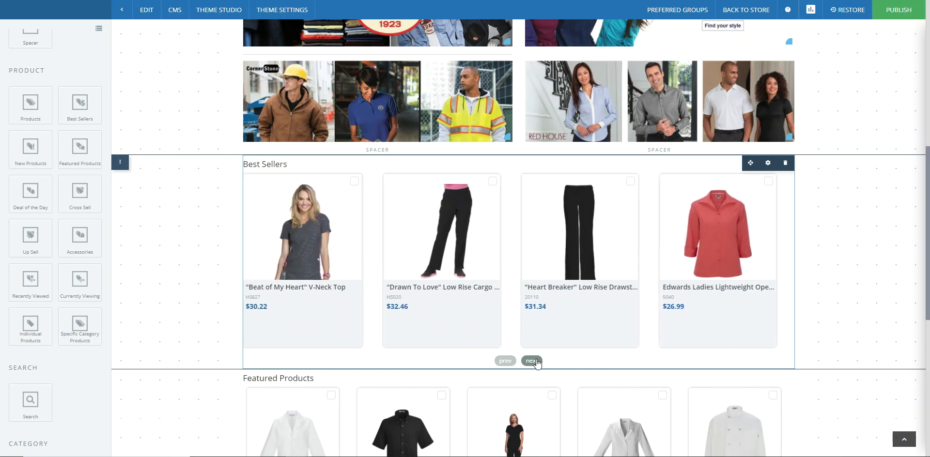
# Change the Best Sellers widget's title to "Big Sale!" and publish the home page.
pyautogui.moveTo(301, 183)
pyautogui.click(280, 164)
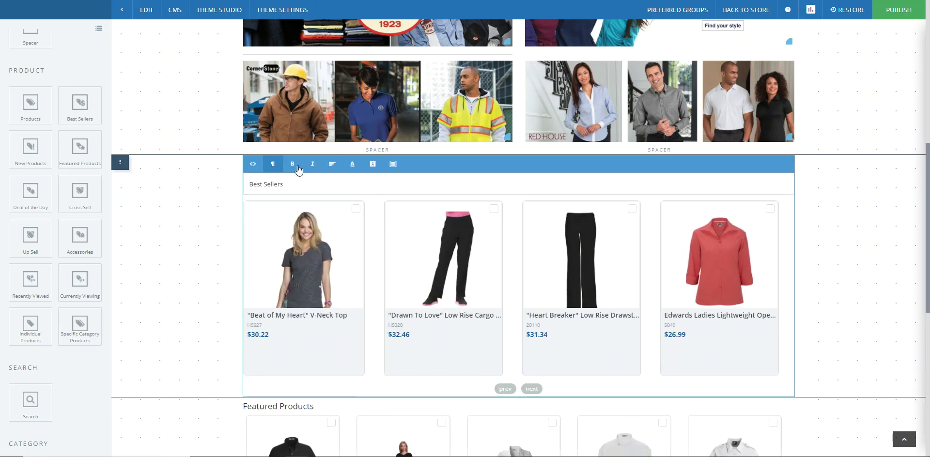
pyautogui.moveTo(284, 184); pyautogui.dragTo(250, 183)
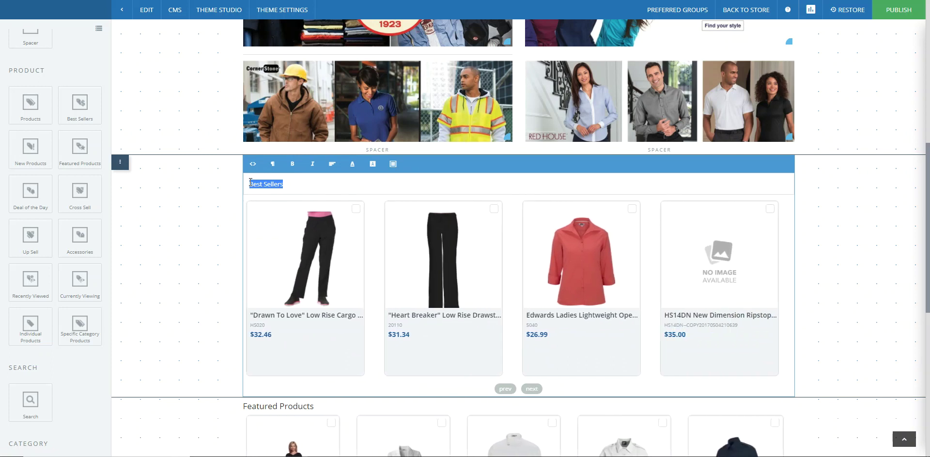
pyautogui.write('Big Sale!')
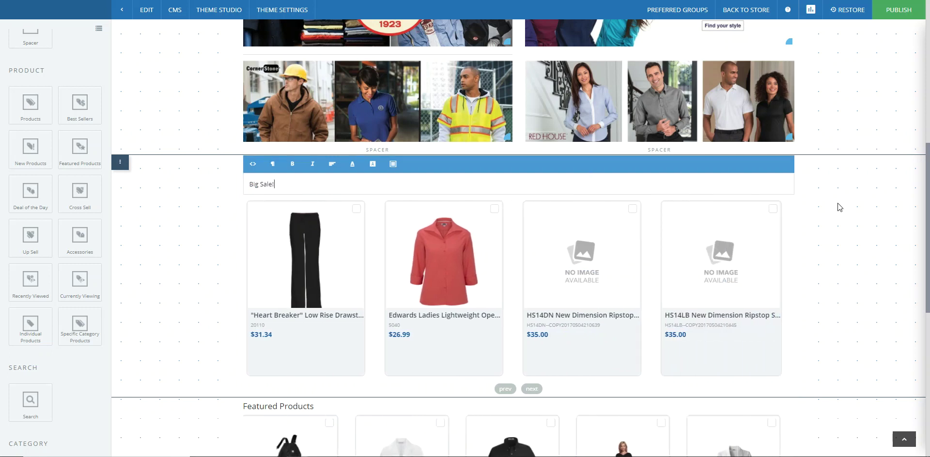
pyautogui.click(838, 206)
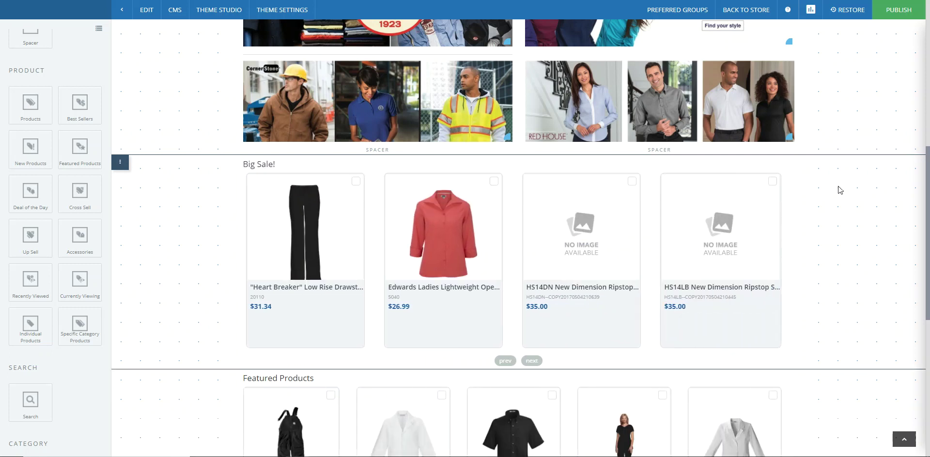
pyautogui.click(893, 14)
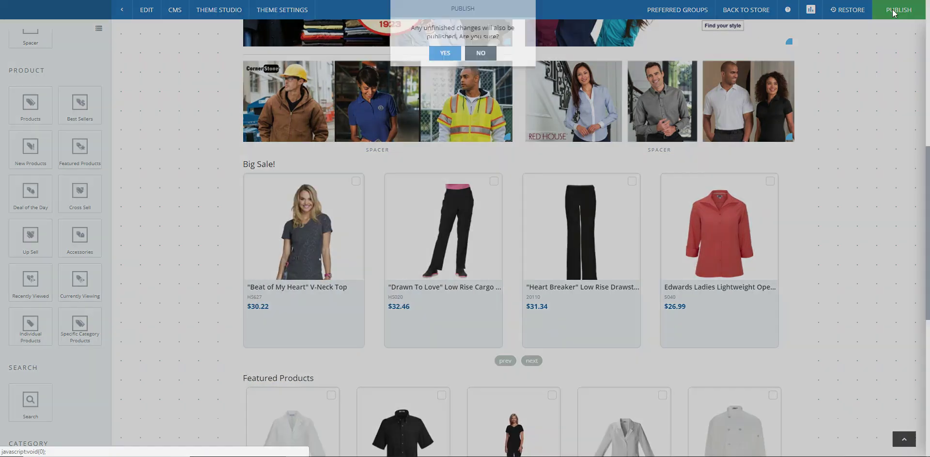
pyautogui.click(445, 53)
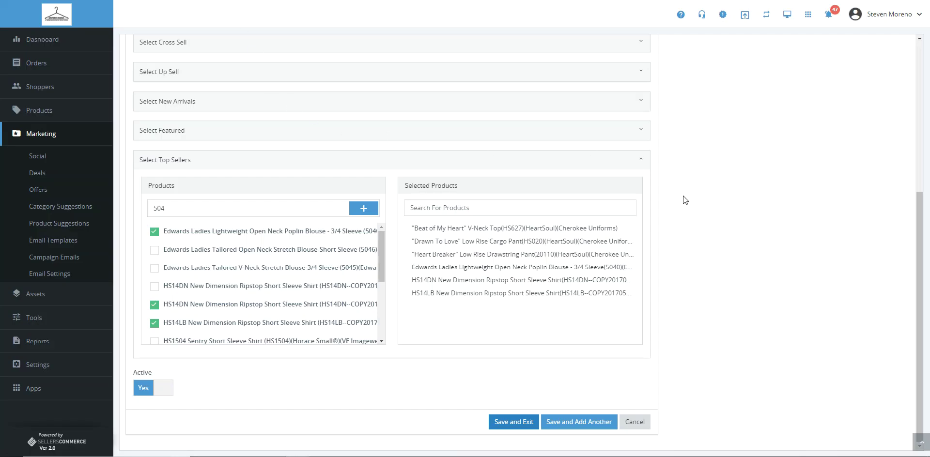
# Go to the Category Suggestions list in the admin site and open the Alternative Apparel suggestion for editing.
pyautogui.click(53, 208)
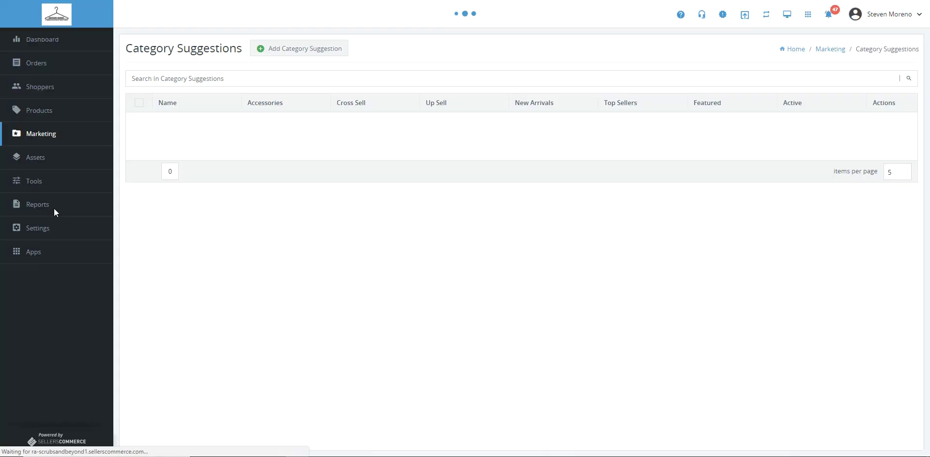
pyautogui.moveTo(216, 122); pyautogui.dragTo(155, 123)
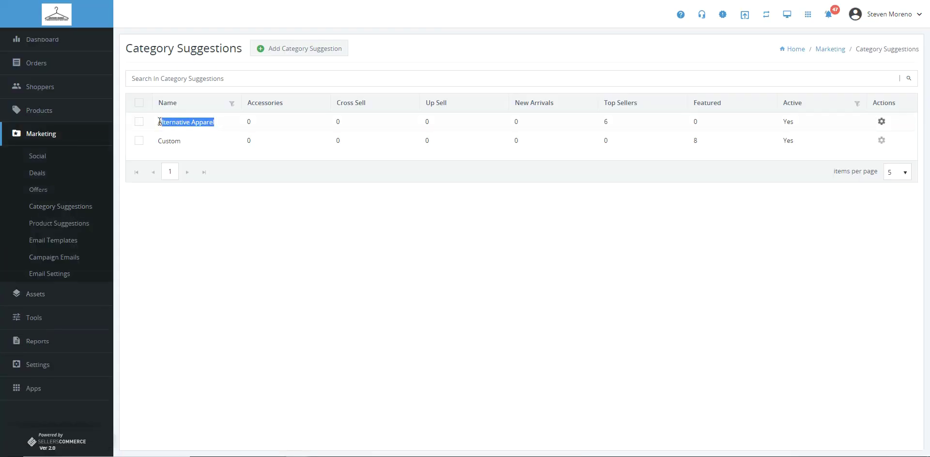
pyautogui.doubleClick(606, 122)
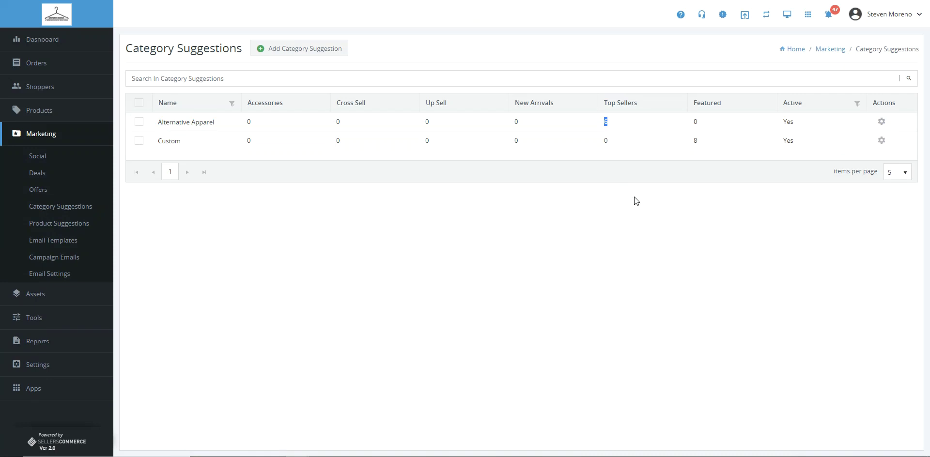
pyautogui.click(880, 124)
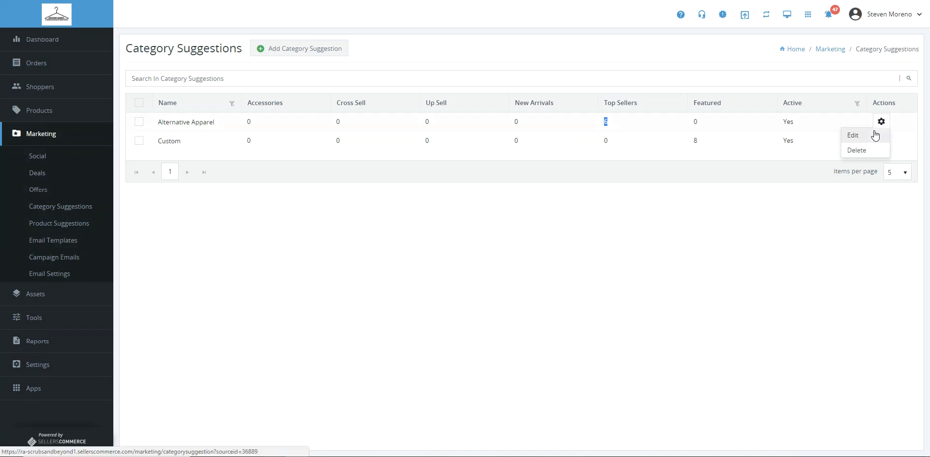
pyautogui.click(872, 135)
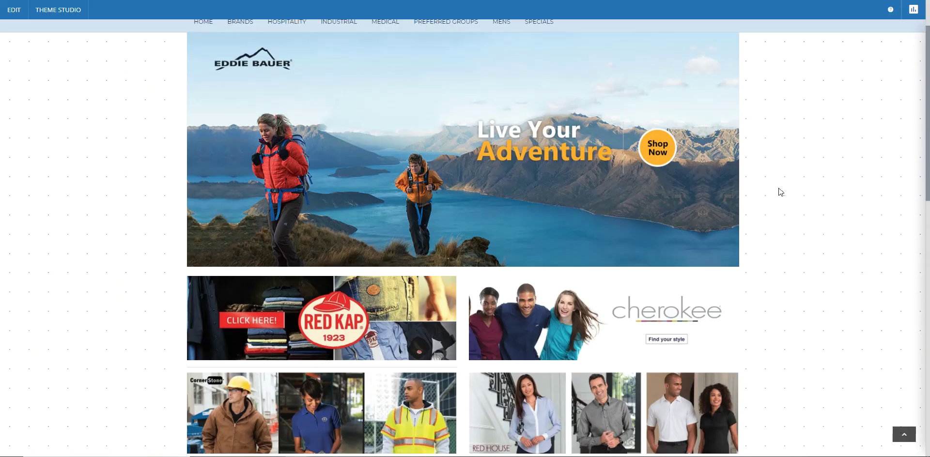
# Review the Big Sale! carousel on the published storefront home page, and turn on the page's edit mode.
pyautogui.scroll(-9, 780, 191)
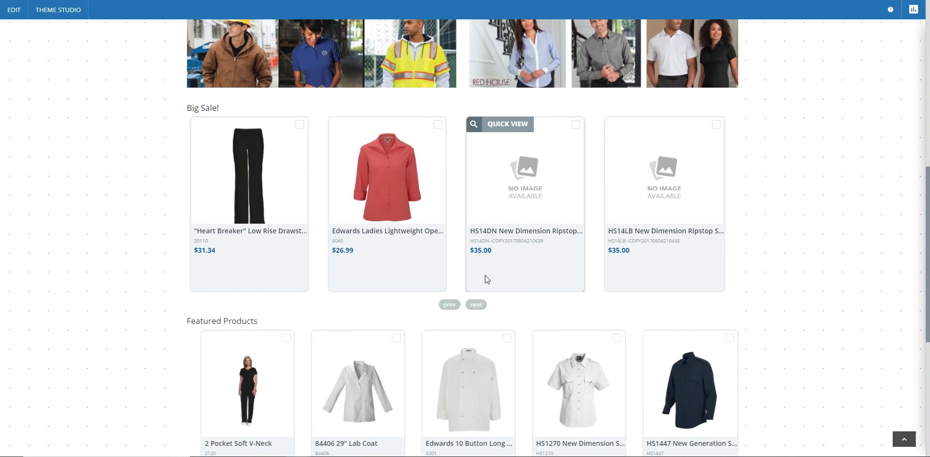
pyautogui.scroll(-1, 753, 234)
pyautogui.click(469, 260)
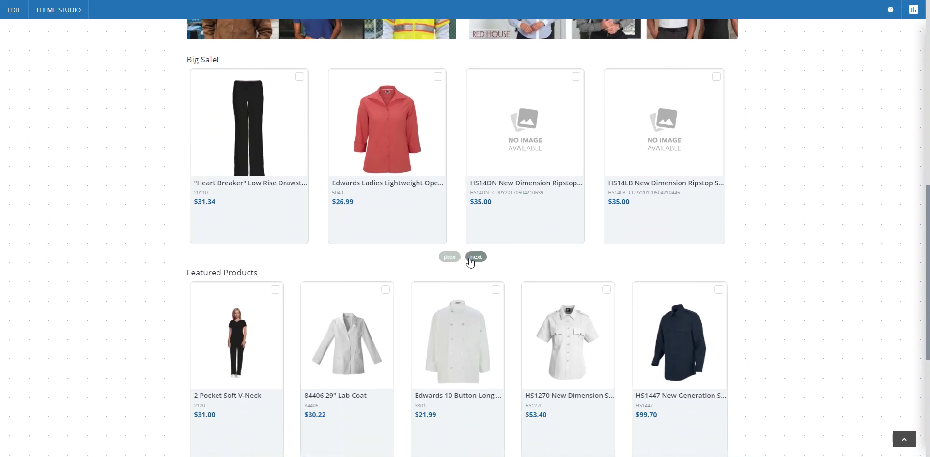
pyautogui.scroll(-2, 792, 267)
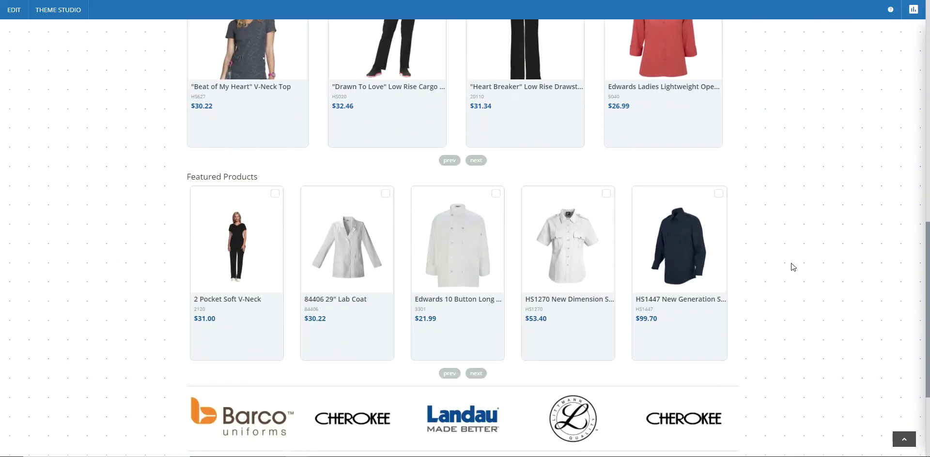
pyautogui.scroll(4, 791, 263)
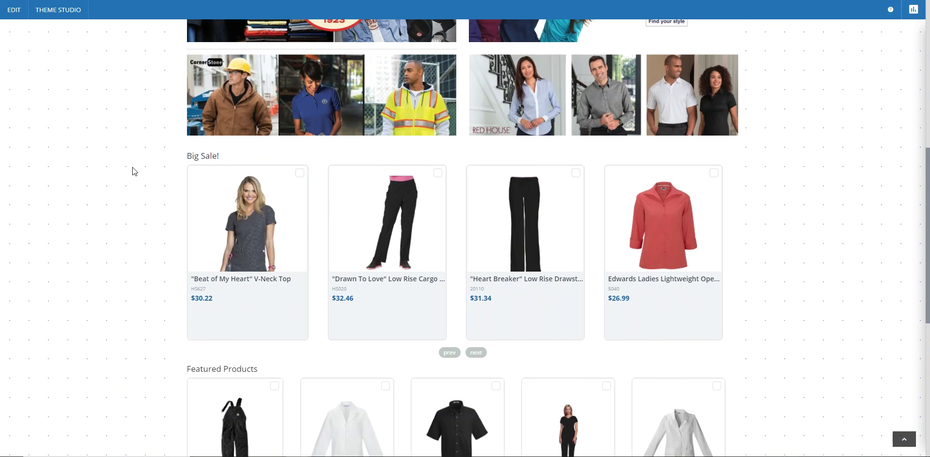
pyautogui.click(13, 11)
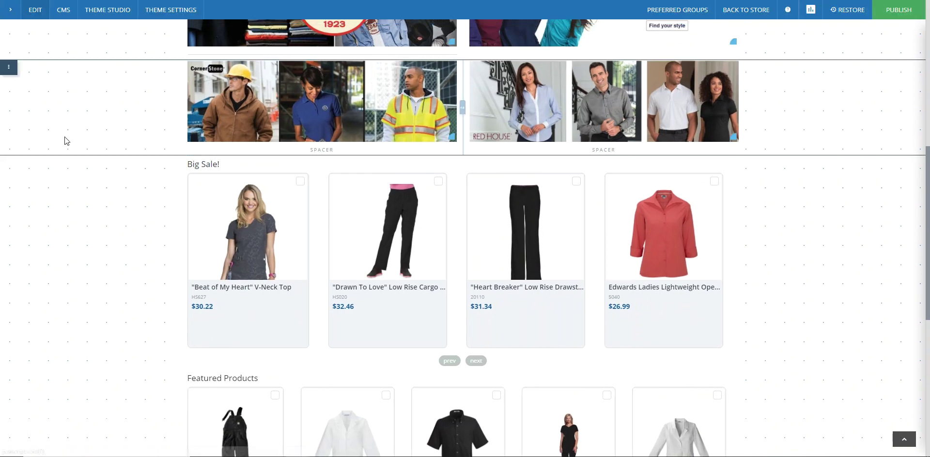
pyautogui.moveTo(149, 172)
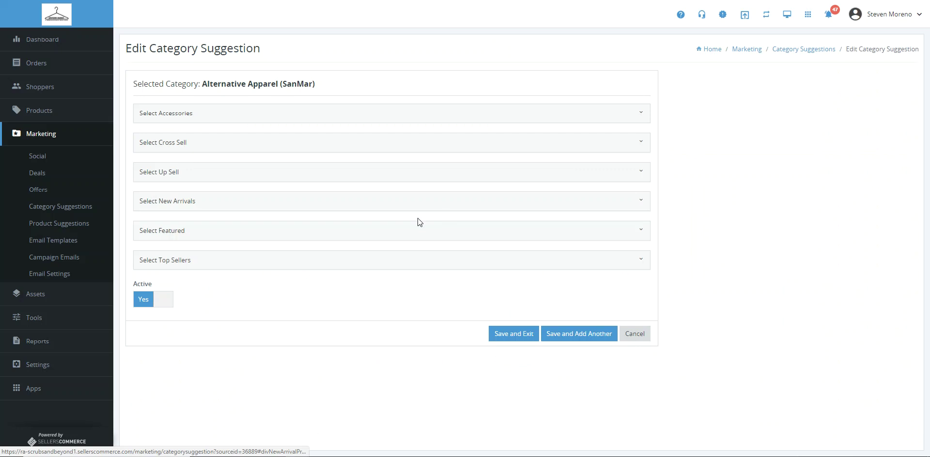
# Remove the "Beat Of My Heart" V-Neck Top and "Heart Breaker" Low Rise Drawstring Pant from the Alternative Apparel suggestion's Top Sellers.
pyautogui.click(322, 260)
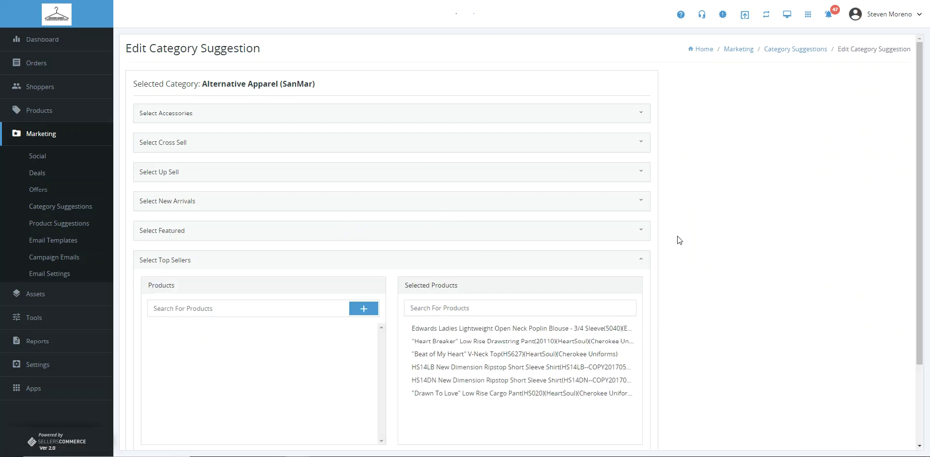
pyautogui.scroll(-2, 682, 239)
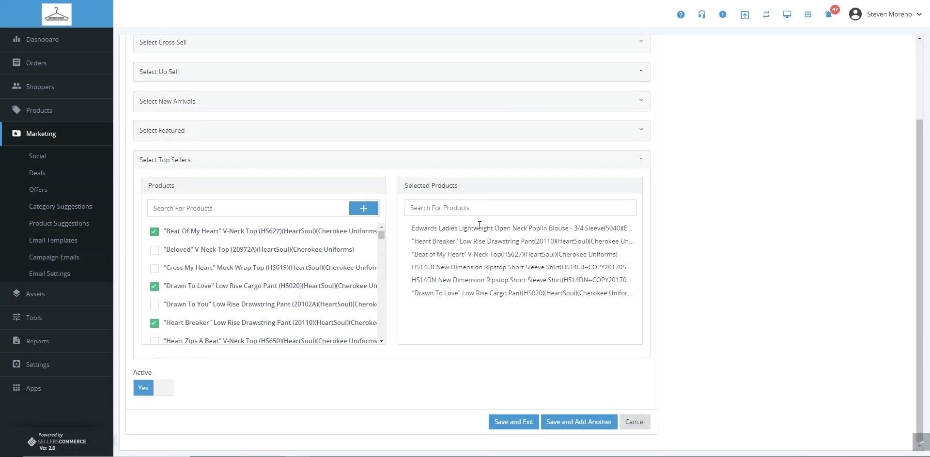
pyautogui.click(153, 233)
pyautogui.click(154, 323)
# Add "The Jogger" Low Rise Tapered Leg Pant, "U Da Bom" Bomber Jacket and 0404 Sleeve Chef Coat to the Top Sellers, and save and exit.
pyautogui.scroll(-5, 225, 272)
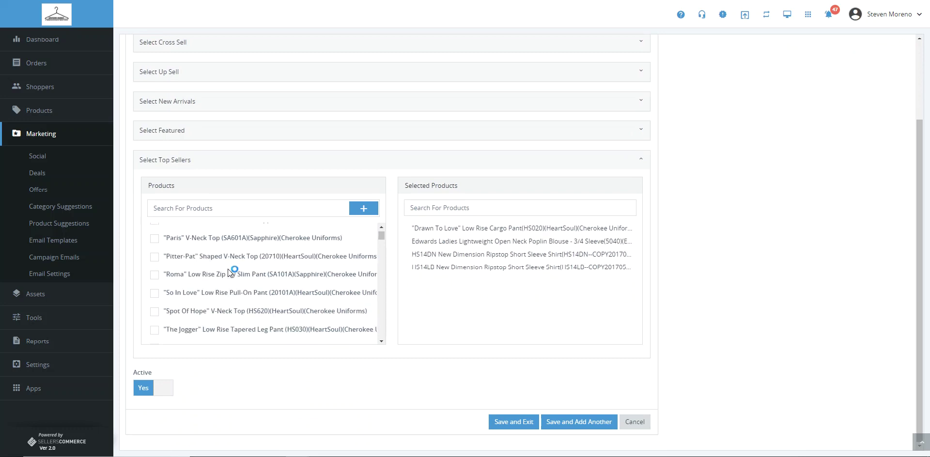
pyautogui.click(155, 271)
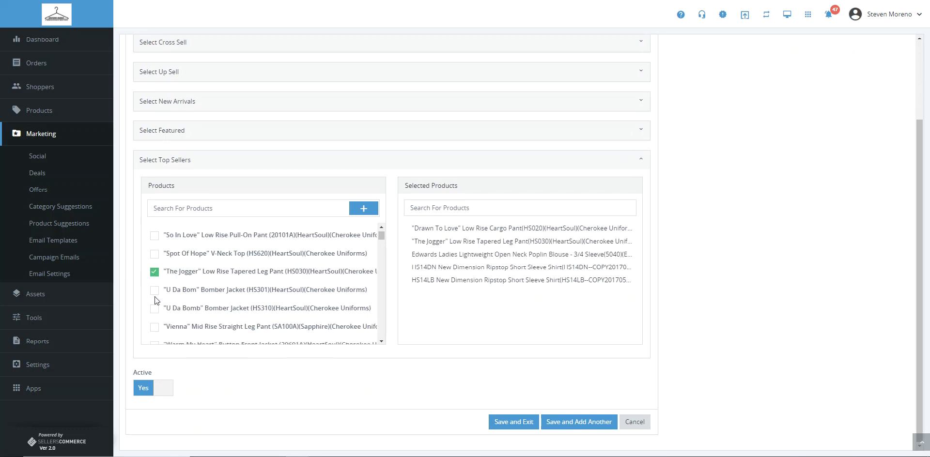
pyautogui.click(155, 290)
pyautogui.scroll(-3, 214, 292)
pyautogui.click(154, 267)
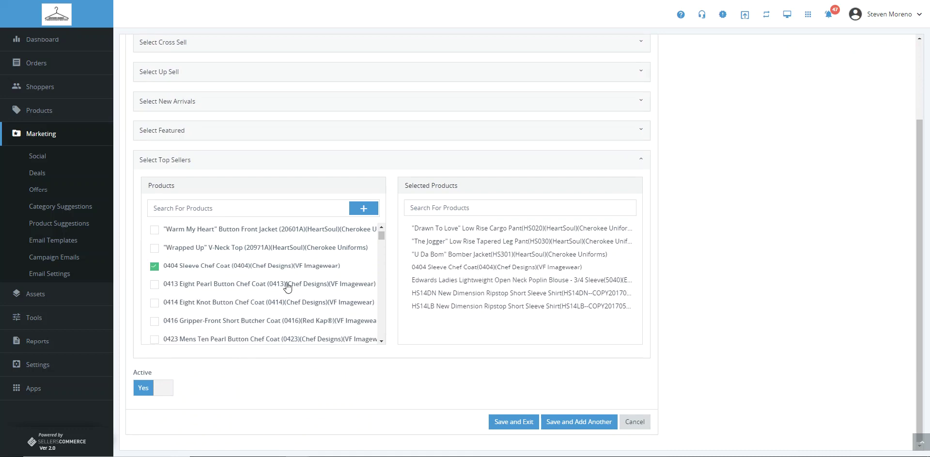
pyautogui.click(506, 425)
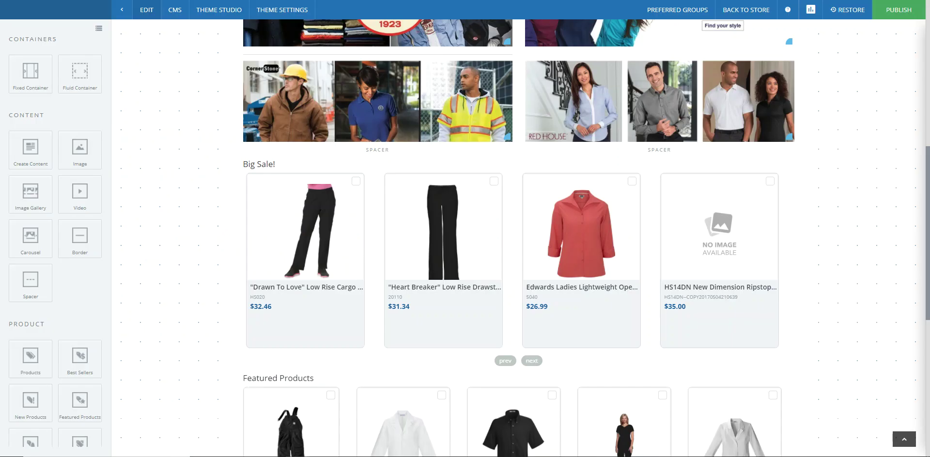
# Reload the storefront home page and check the products in the Big Sale! section.
pyautogui.press('F5')
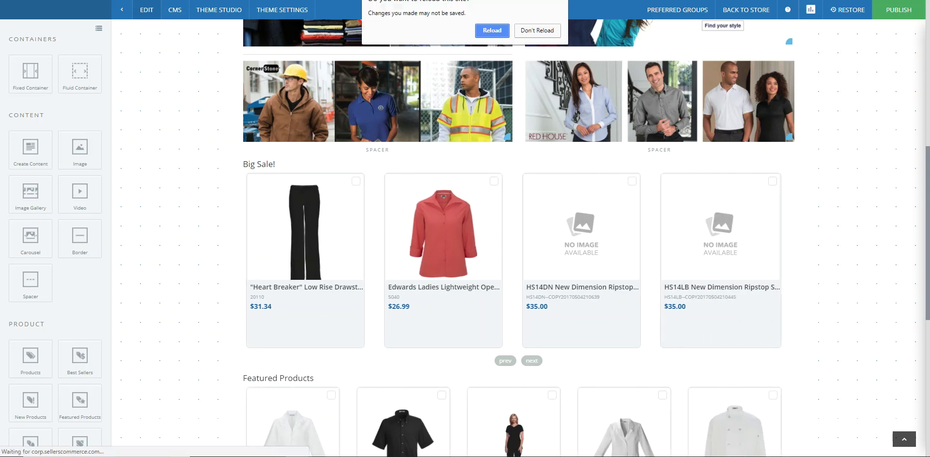
pyautogui.click(507, 34)
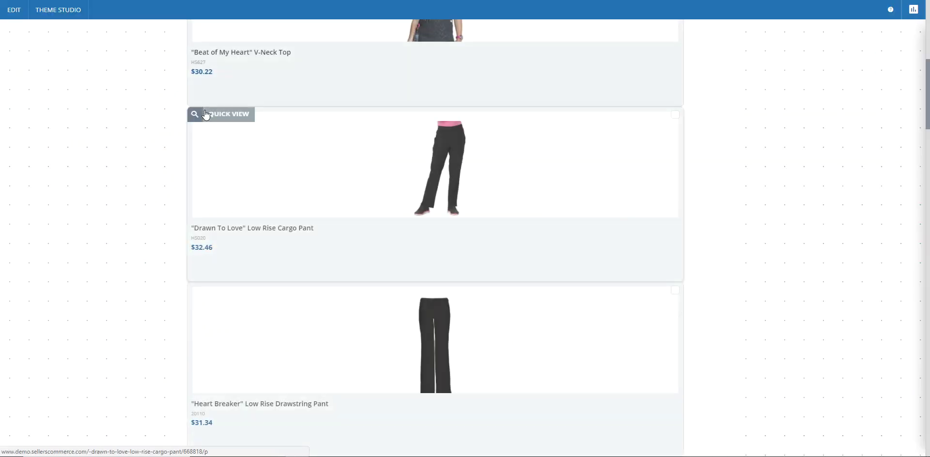
pyautogui.scroll(-2, 141, 169)
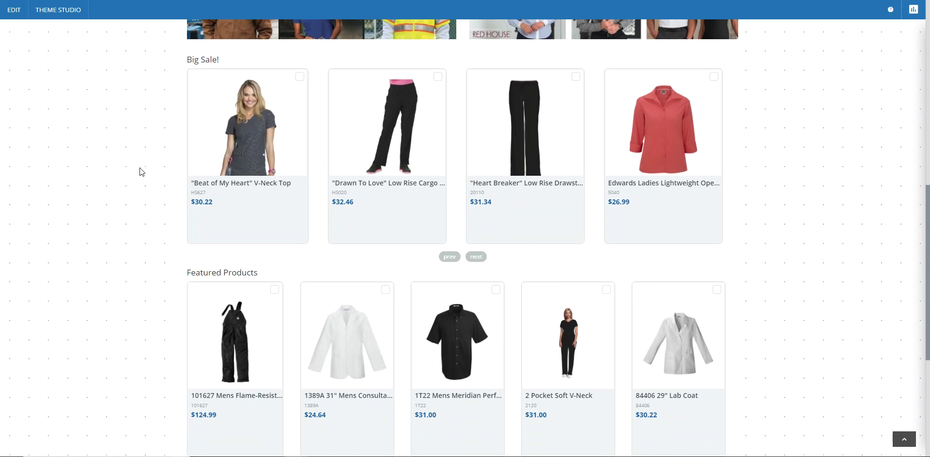
pyautogui.scroll(1, 140, 170)
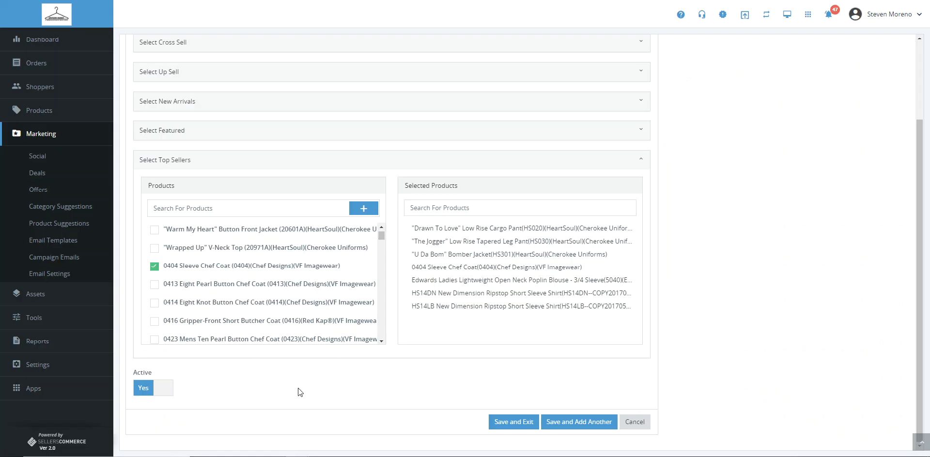
# Return to the Alternative Apparel suggestion, review its selected Top Sellers, and save and exit it again.
pyautogui.click(512, 425)
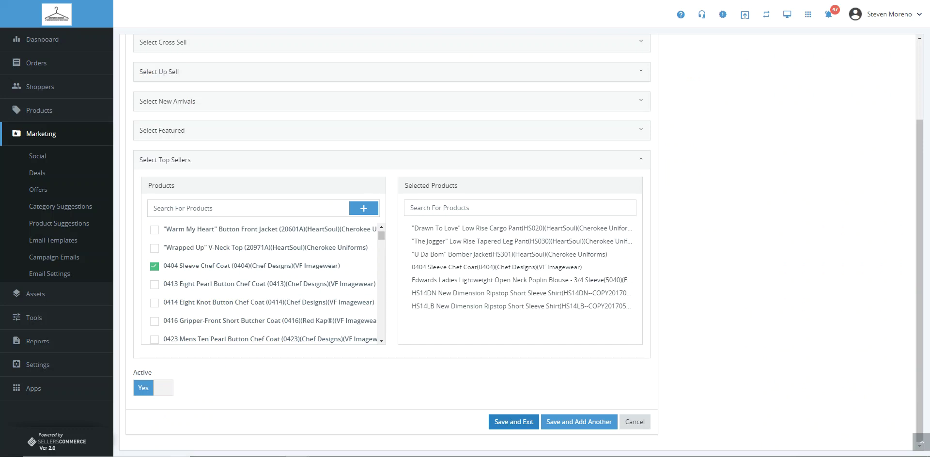
pyautogui.moveTo(409, 224); pyautogui.dragTo(604, 310)
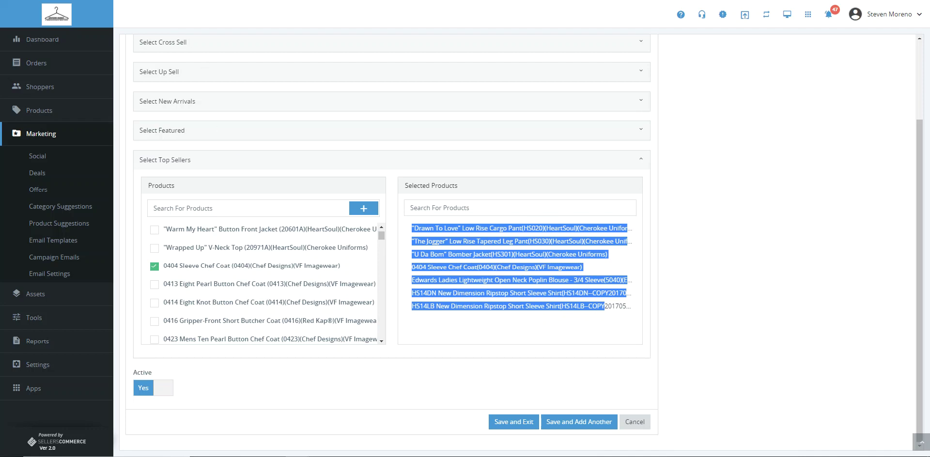
pyautogui.scroll(2, 252, 92)
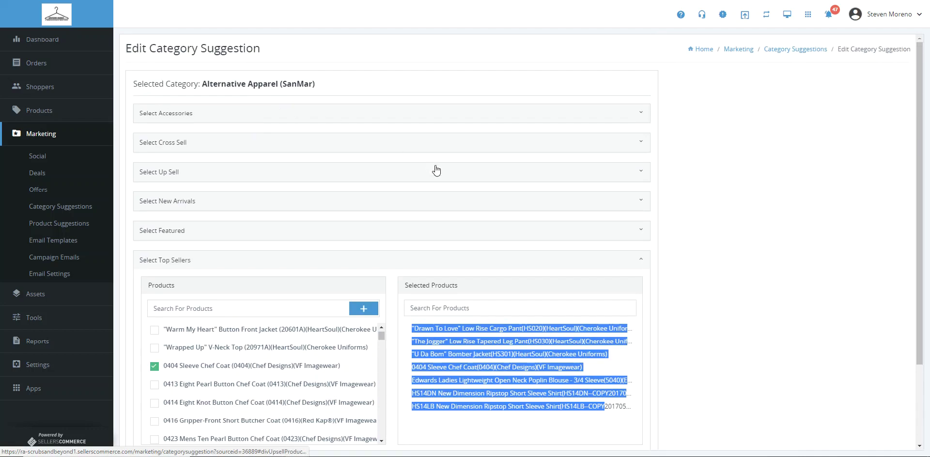
pyautogui.scroll(-2, 712, 325)
pyautogui.click(505, 423)
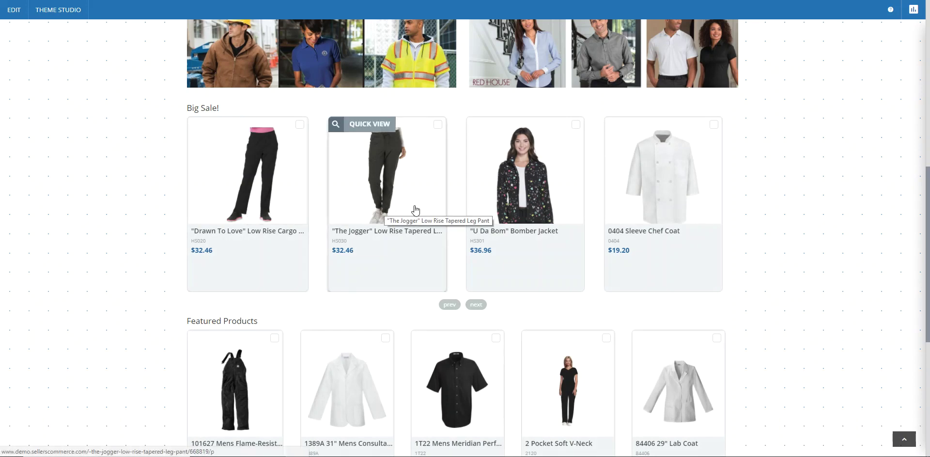
# Page through the products in the Big Sale! carousel on the storefront home page.
pyautogui.click(476, 305)
pyautogui.click(476, 305)
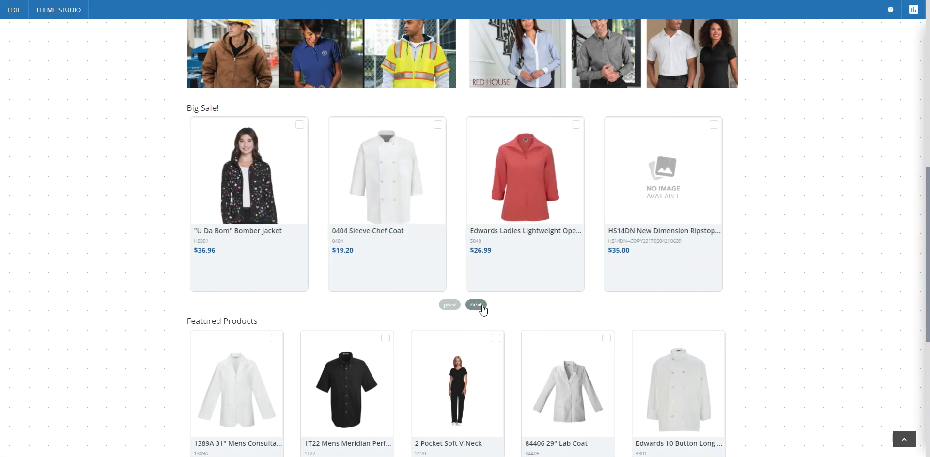
pyautogui.click(476, 305)
pyautogui.click(476, 304)
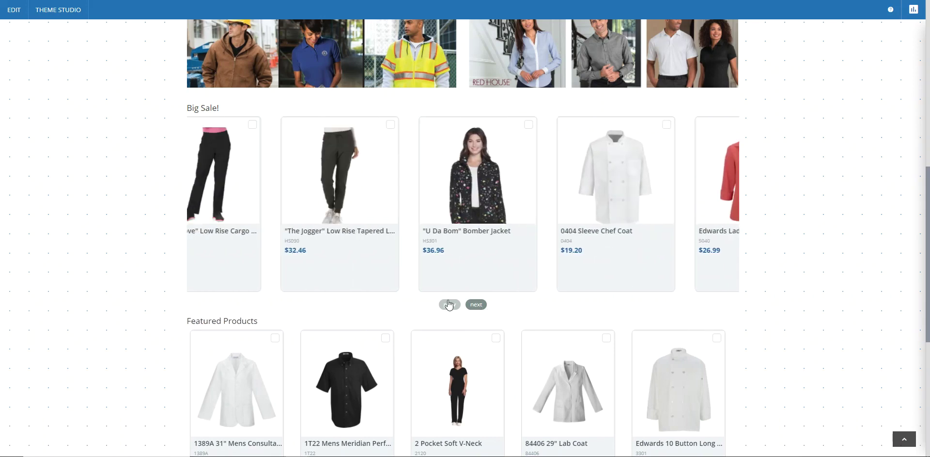